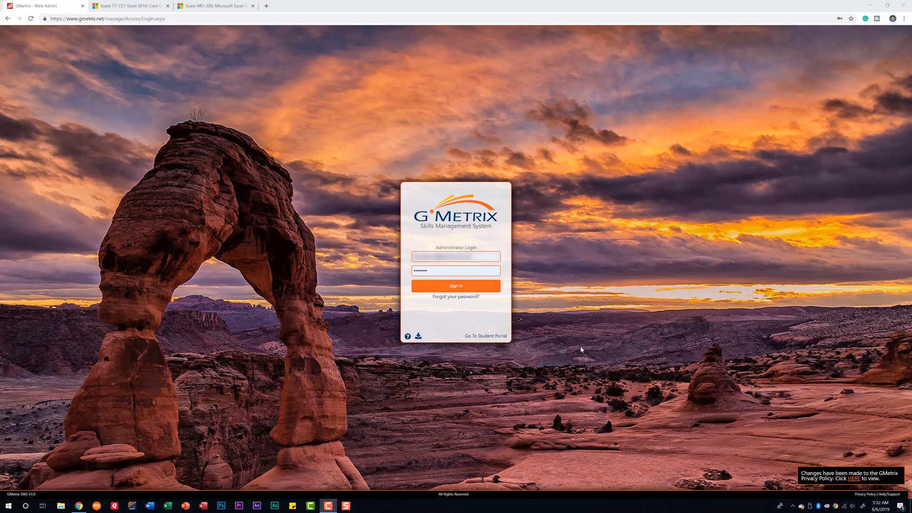
Sign in to the administrator account and start creating a new custom test
left_click(484, 286)
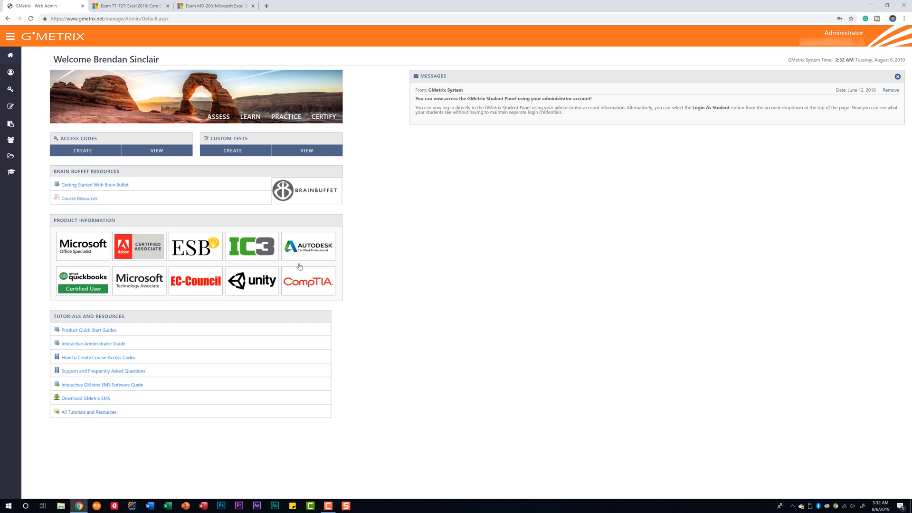
mouse_move(16, 83)
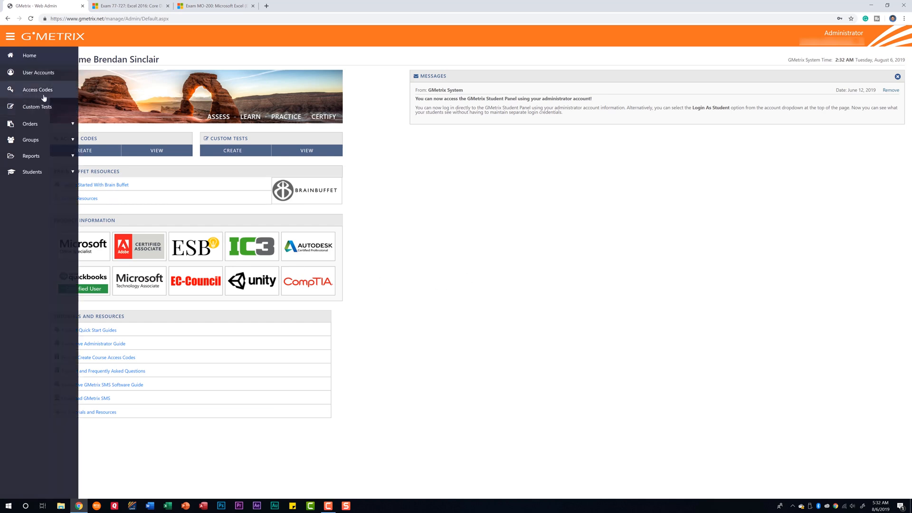
left_click(61, 109)
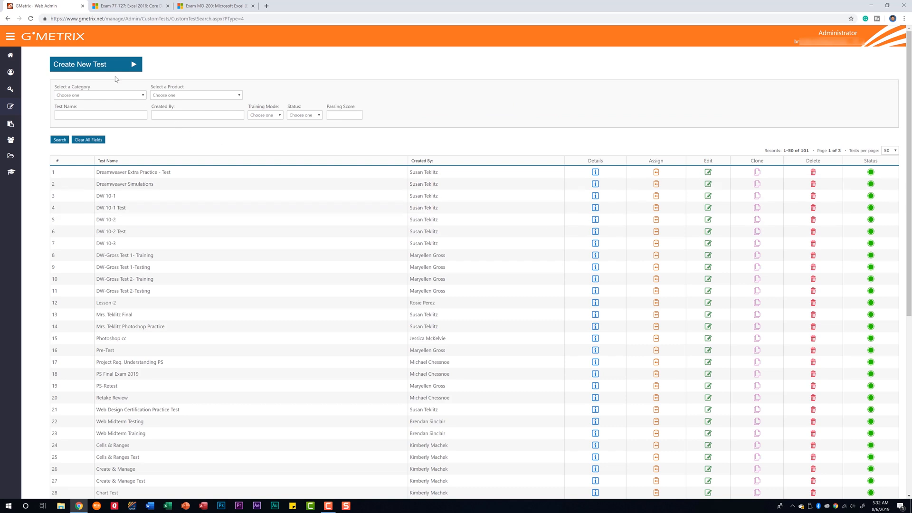
left_click(112, 67)
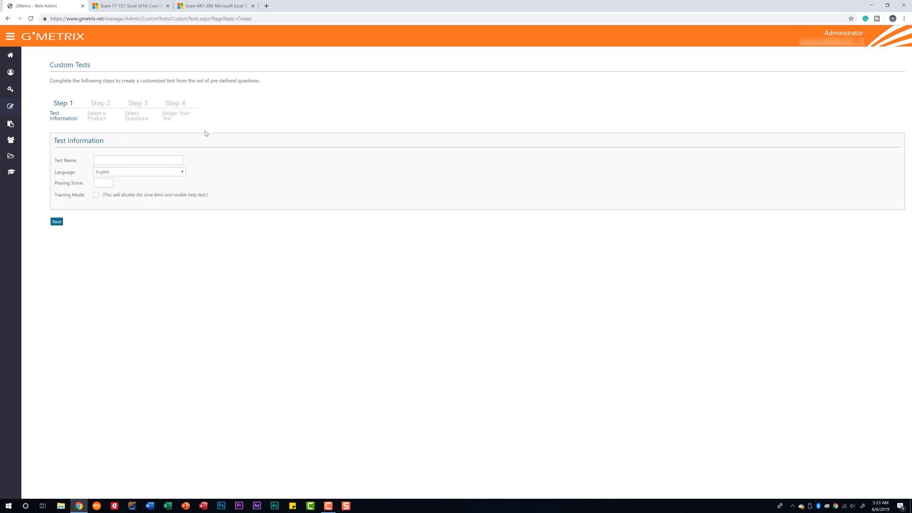
Name the test Excel, set the passing score to 85, enable training mode, and continue to product selection
left_click(119, 161)
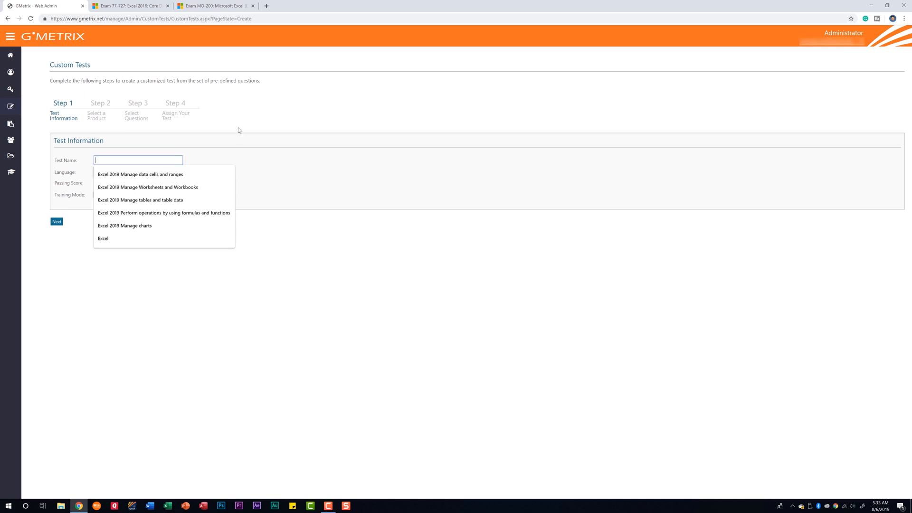
type("Excel")
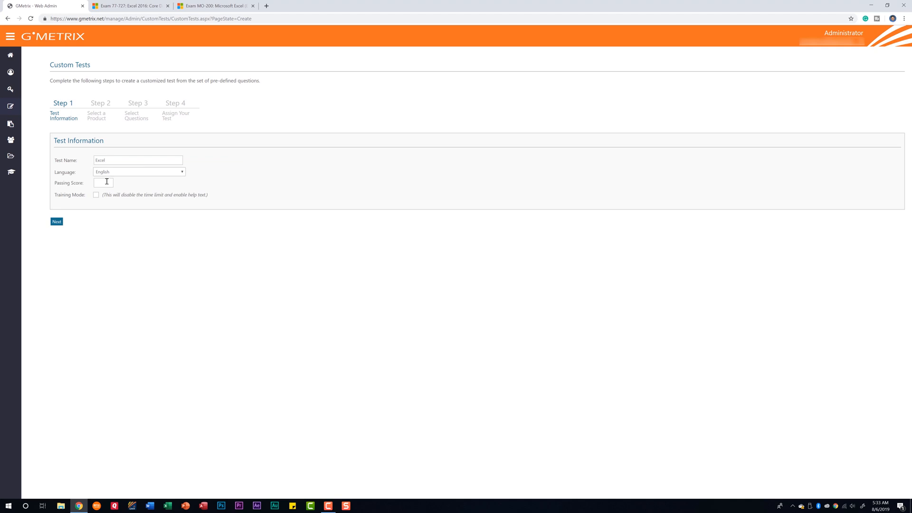
left_click(106, 182)
type("85")
left_click(129, 193)
left_click(96, 194)
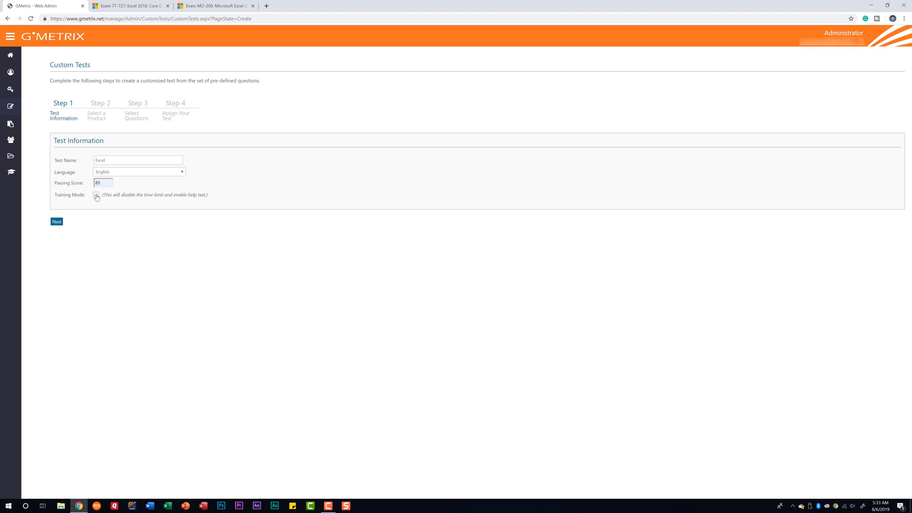
left_click(56, 222)
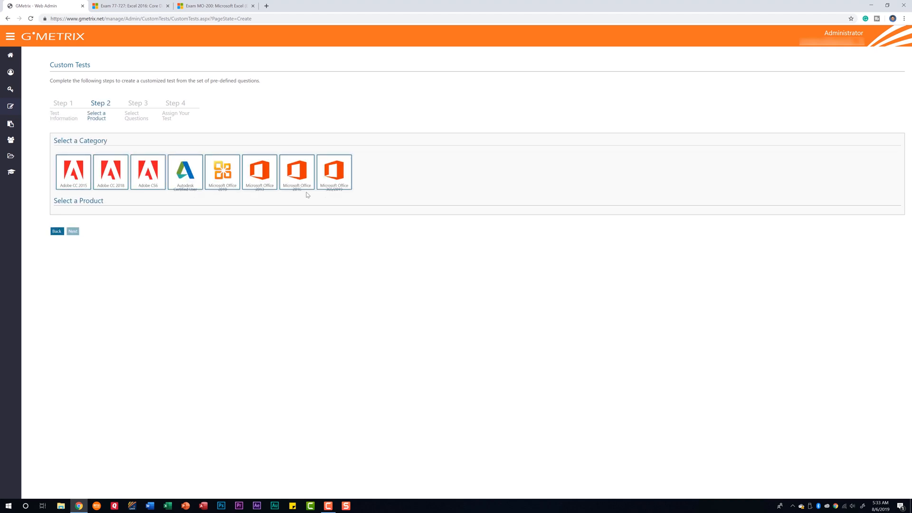
Choose the Microsoft Office 365/2019 category with the Excel 2016 product and continue to question selection
left_click(338, 177)
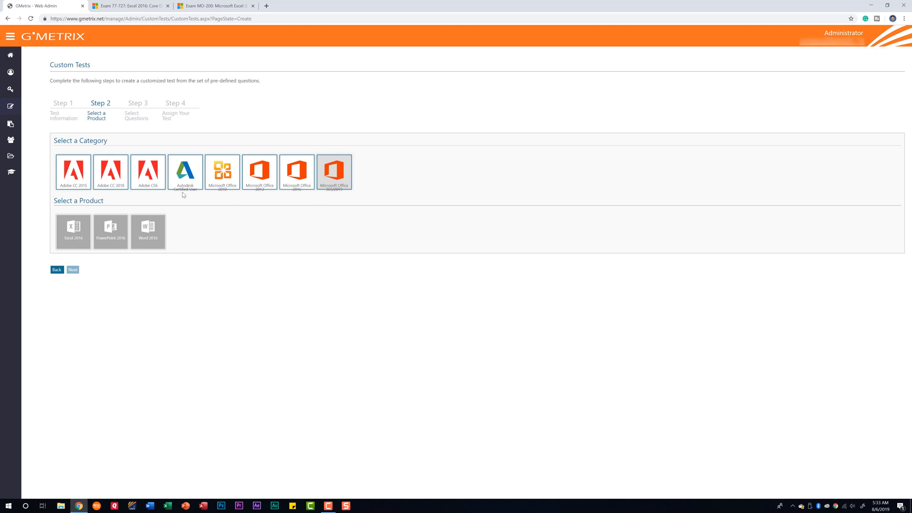
left_click(80, 227)
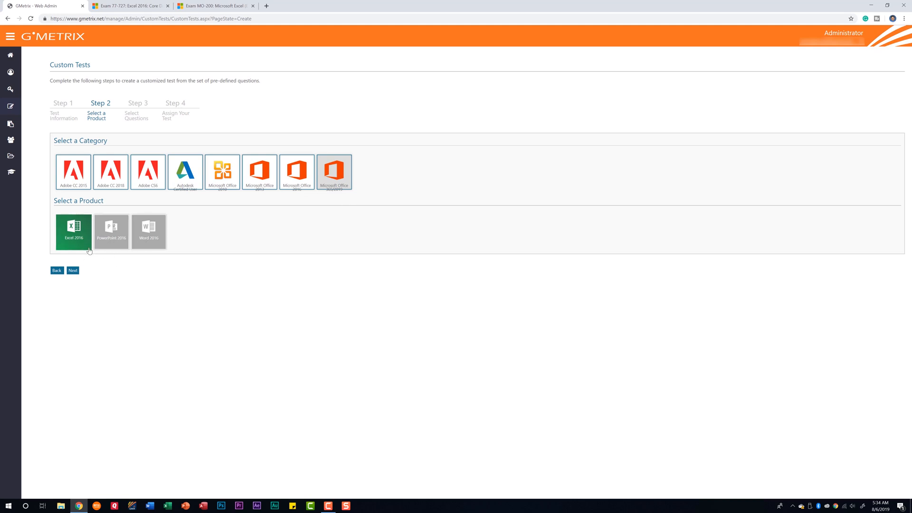
left_click(72, 271)
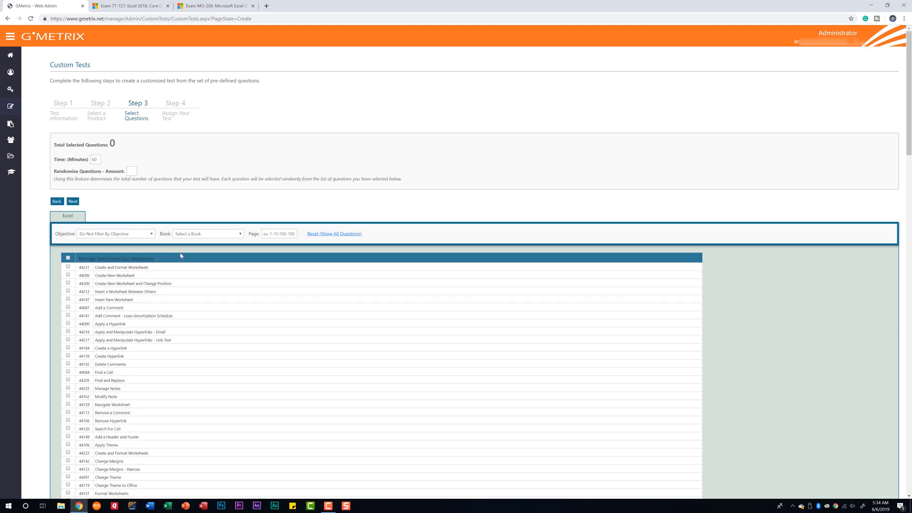
Review the available question groups and compare them with the skills measured on the Exam 77-727 page
scroll(243, 255, "down", 9)
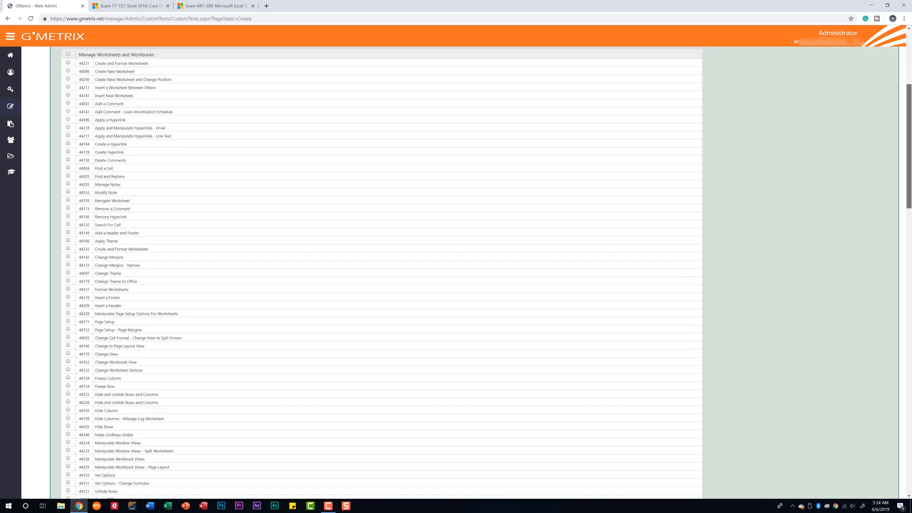
scroll(553, 243, "down", 18)
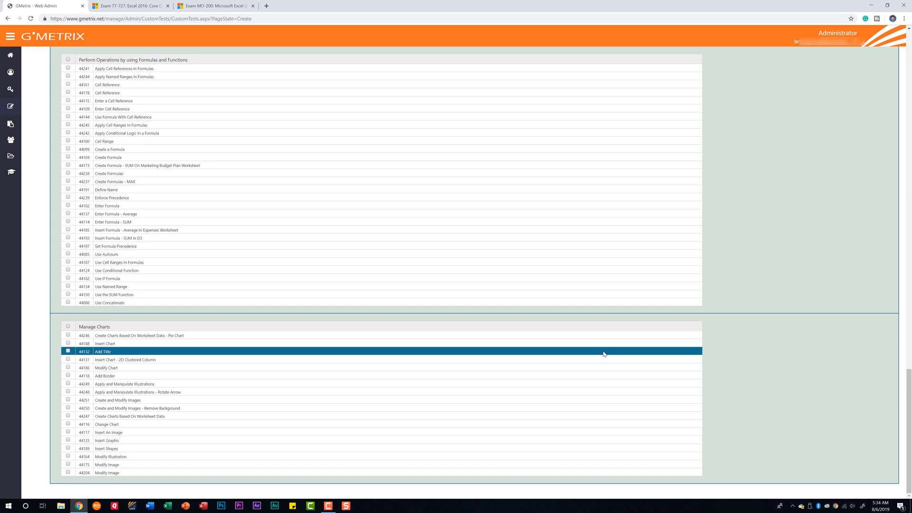
left_click(133, 6)
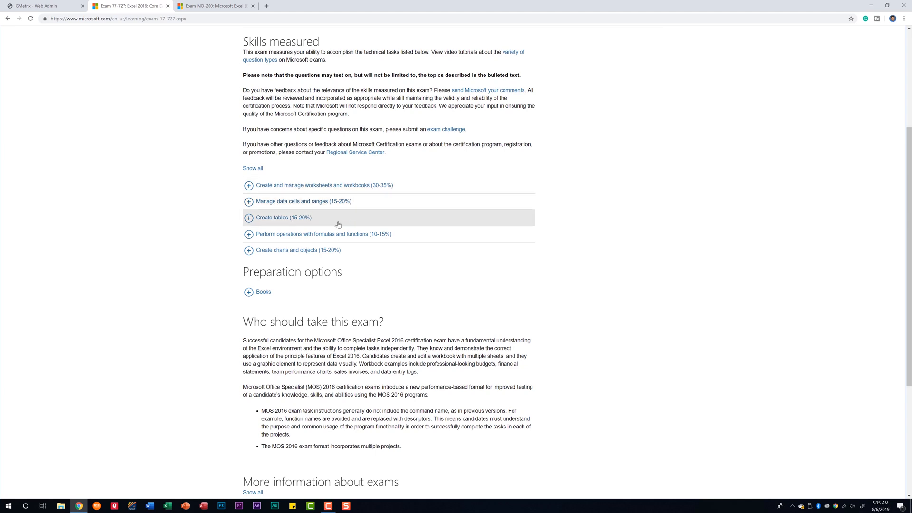
left_click(43, 6)
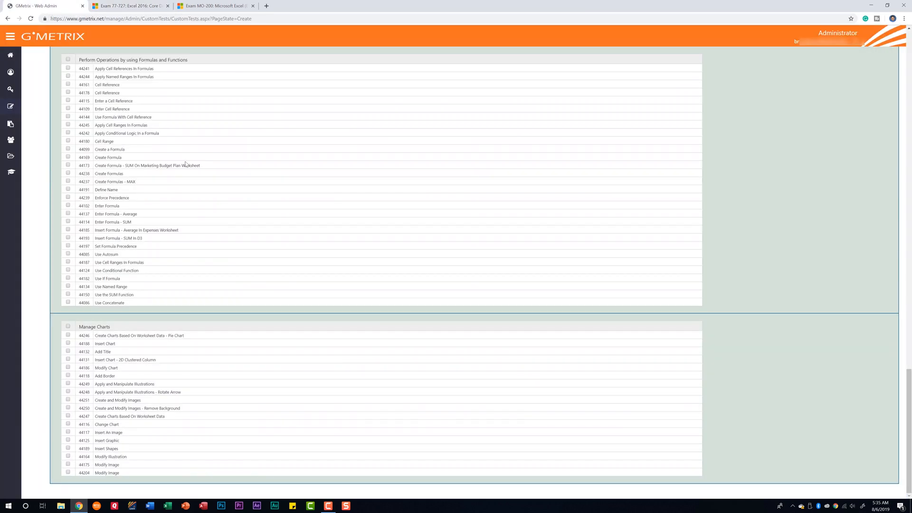
Select all questions under Perform Operations by using Formulas and Functions and submit the custom test
scroll(181, 171, "up", 2)
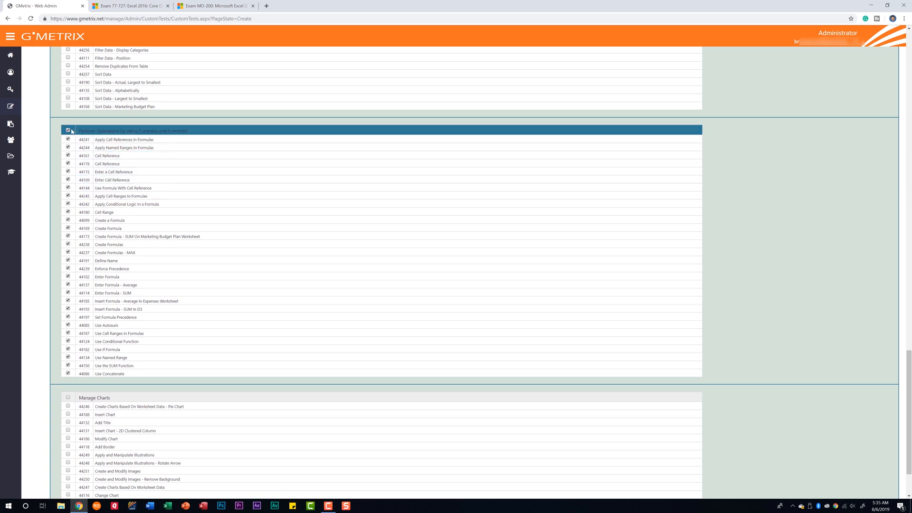
left_click(68, 252)
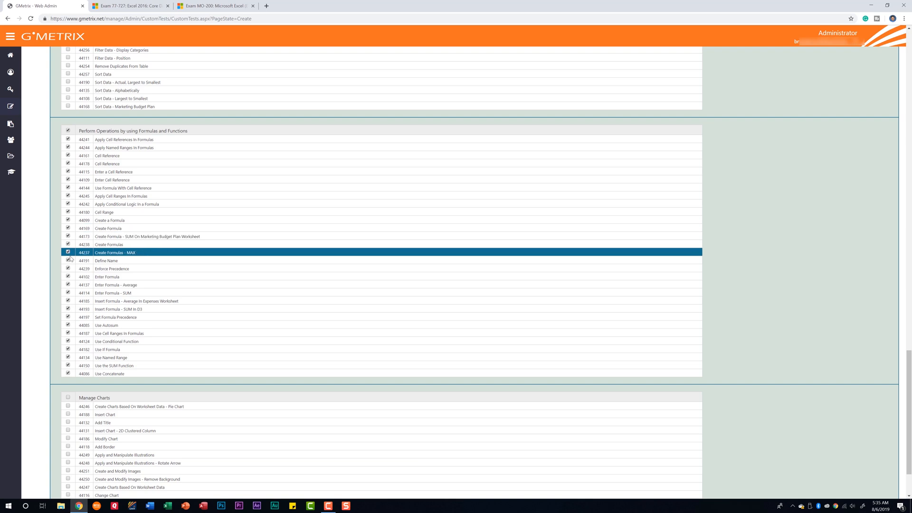
left_click(67, 252)
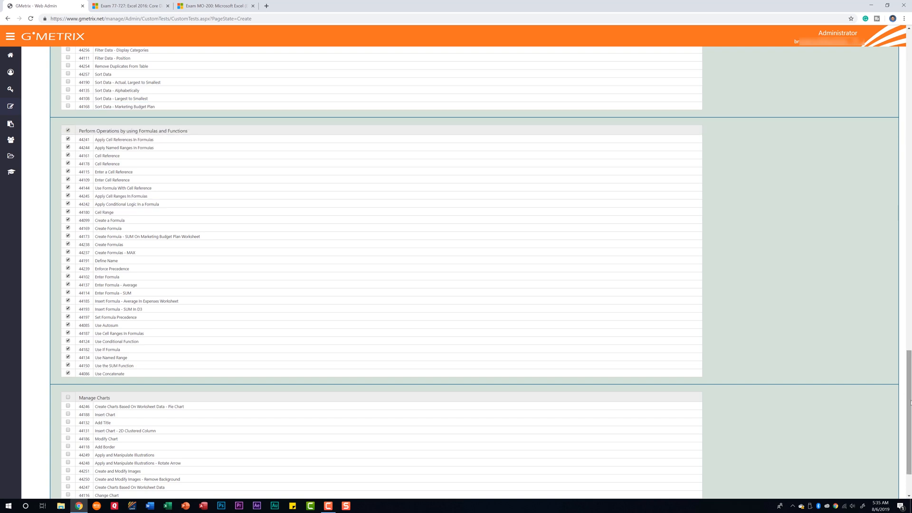
left_click_drag(909, 407, 904, 59)
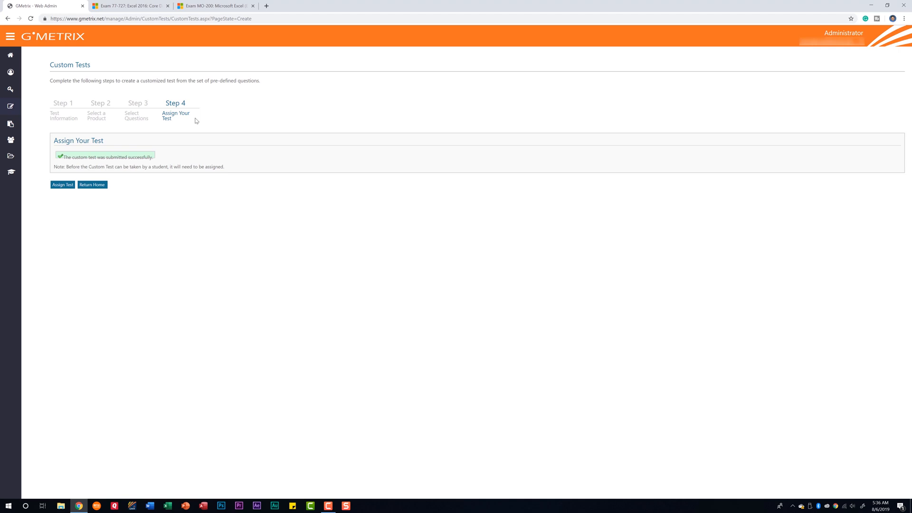
Assign the custom test to the access code entry created Apr 25, 2019, and confirm the assignment
left_click(64, 185)
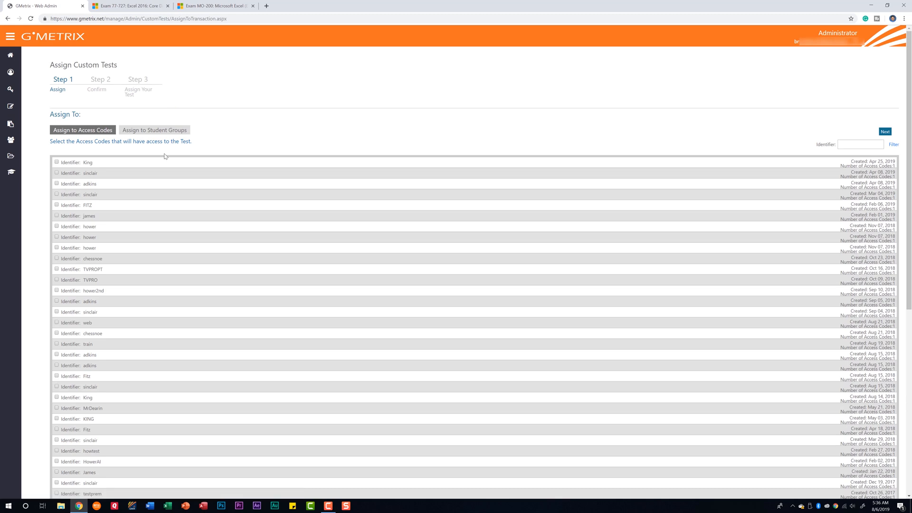
left_click(90, 162)
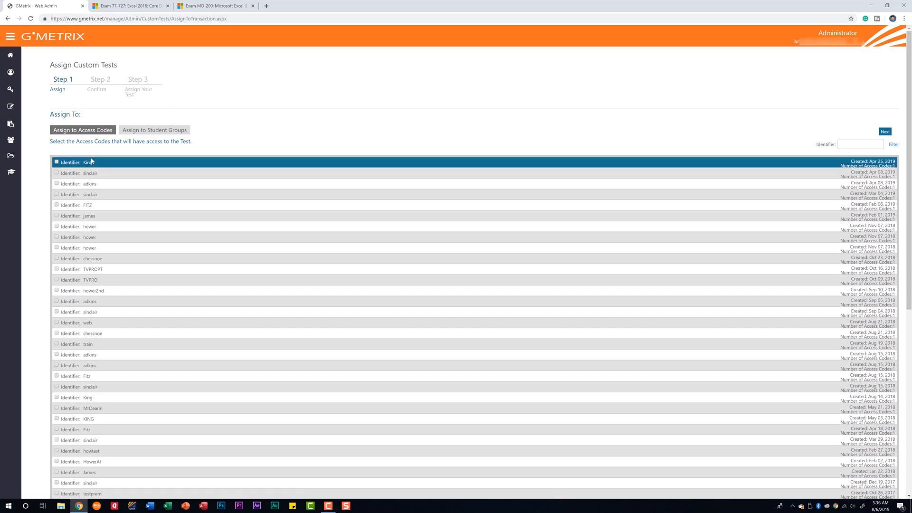
left_click(57, 162)
left_click(885, 132)
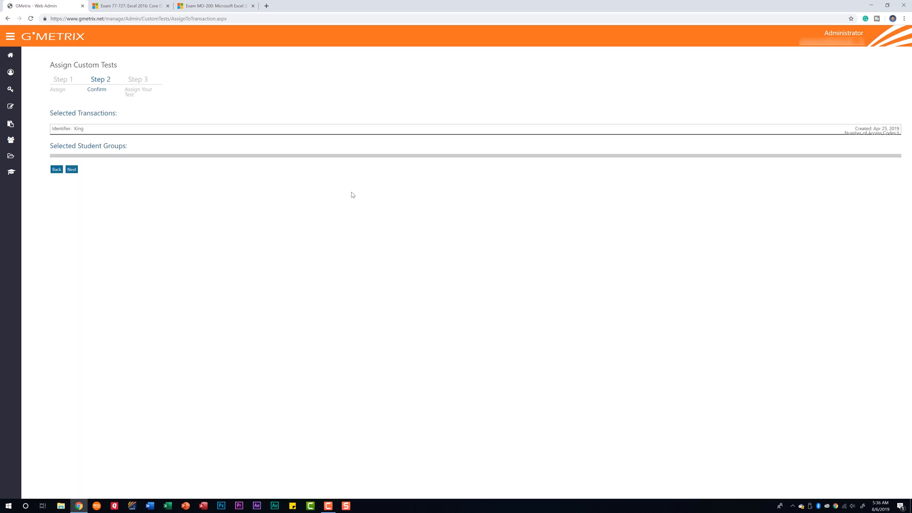
left_click(72, 171)
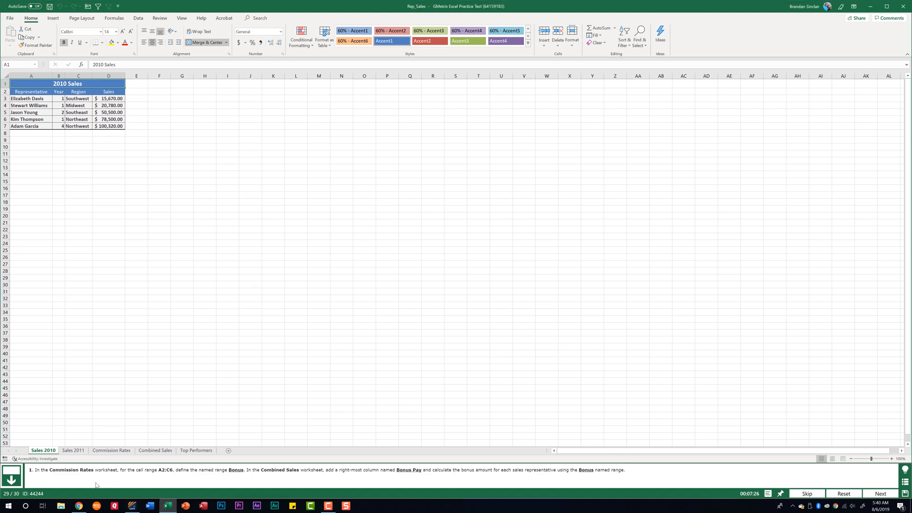
Switch to Chrome and examine the Exam 77-727 skills under Perform operations with formulas and functions, then minimize the browser
left_click(79, 505)
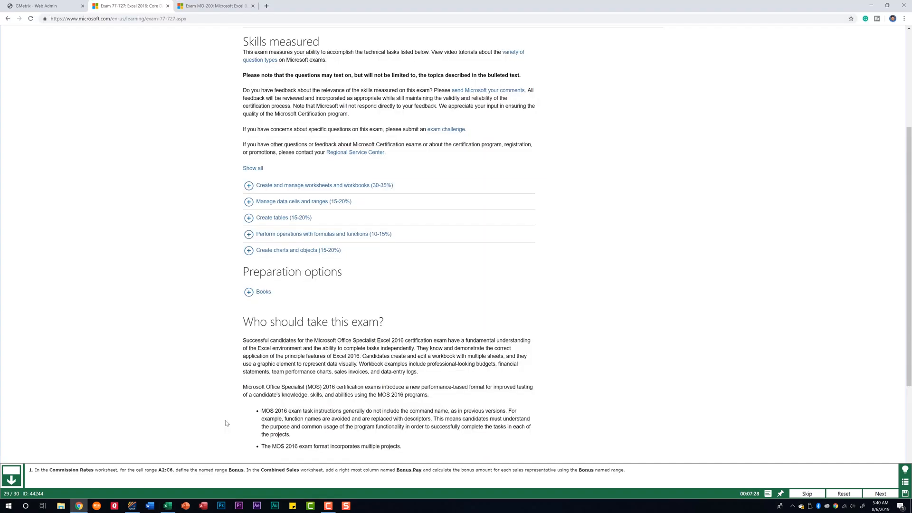
left_click(285, 234)
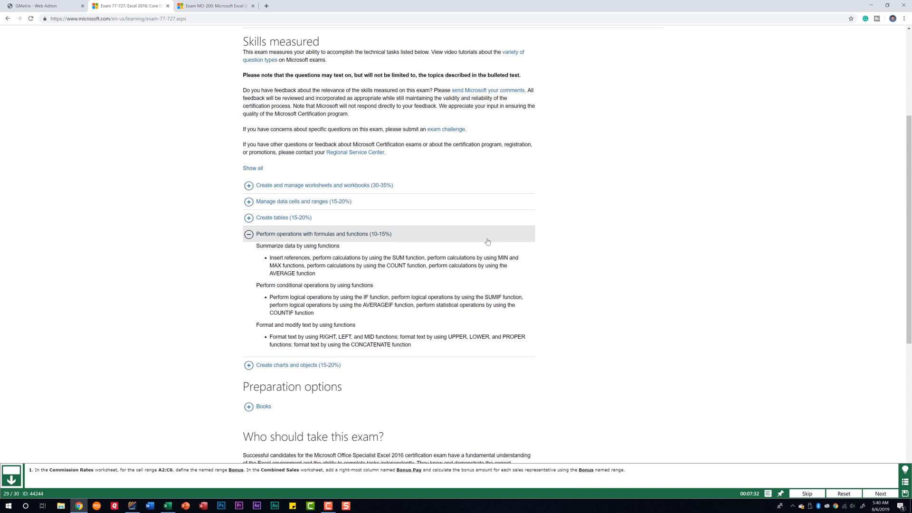
left_click(873, 5)
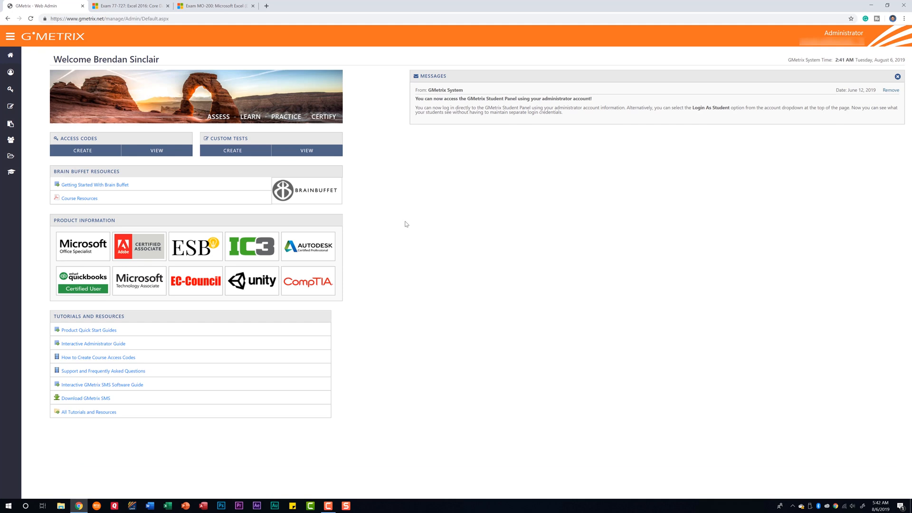
Search the custom tests for the test name Excel
mouse_move(19, 106)
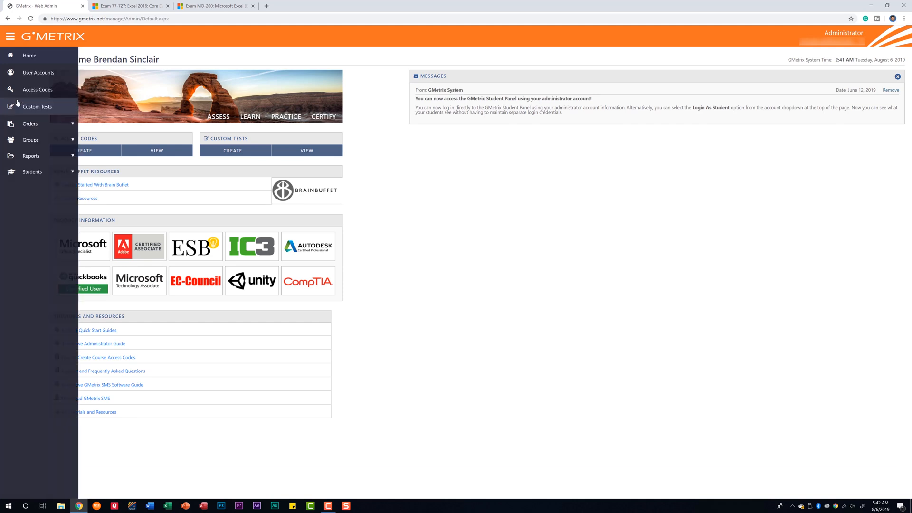
left_click(53, 109)
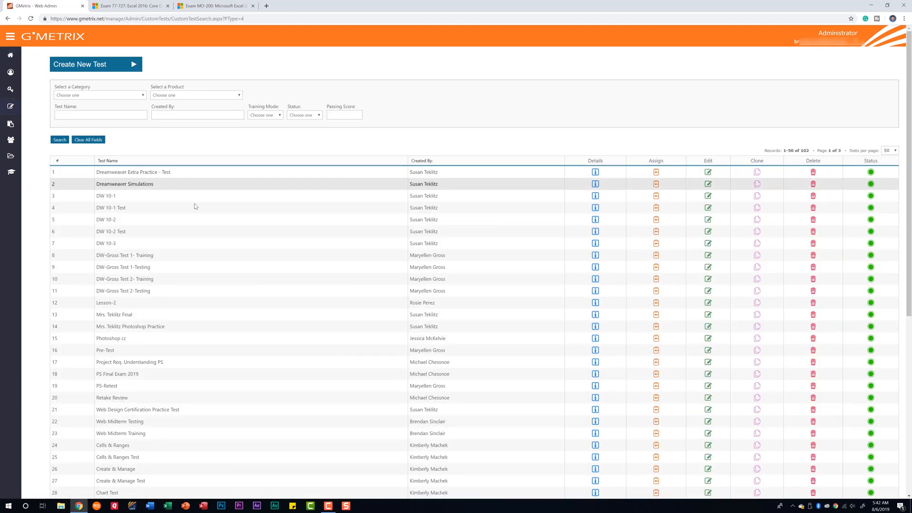
left_click(109, 115)
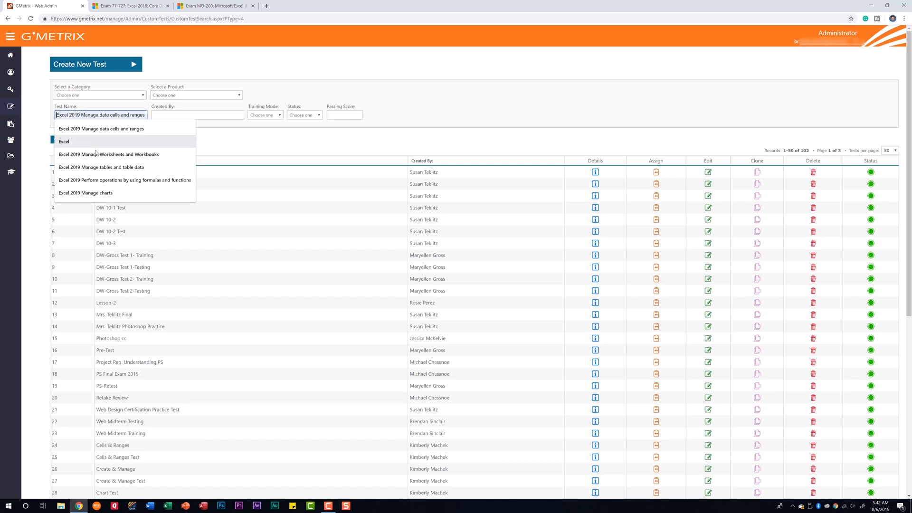
left_click(75, 142)
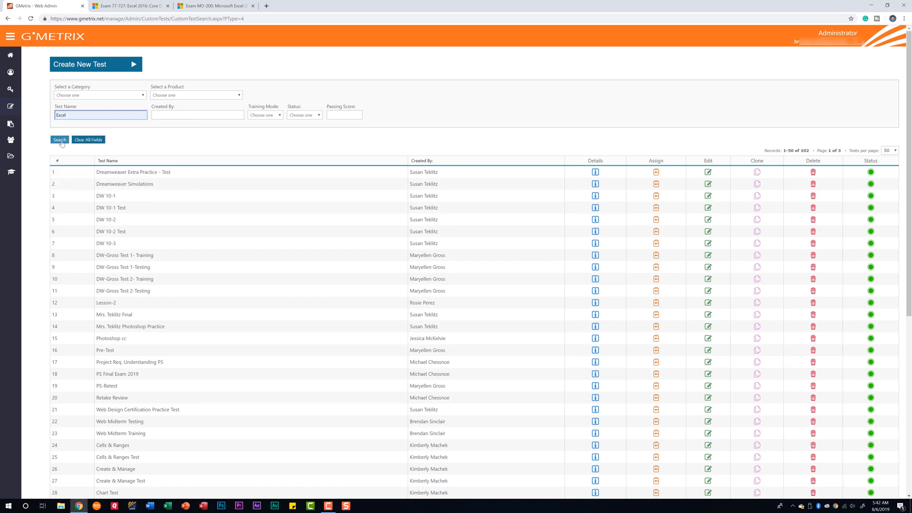
left_click(61, 143)
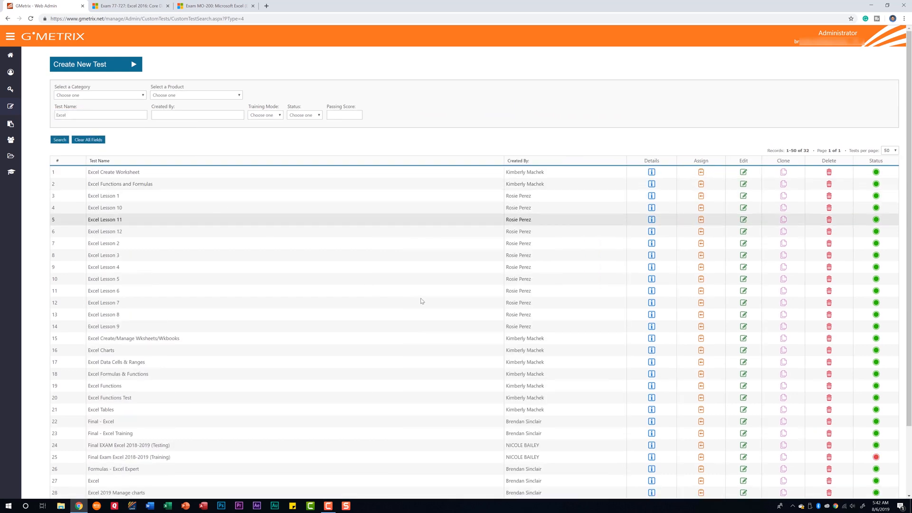
Open the custom test named Excel for editing and advance to its question selection stage
scroll(237, 428, "down", 2)
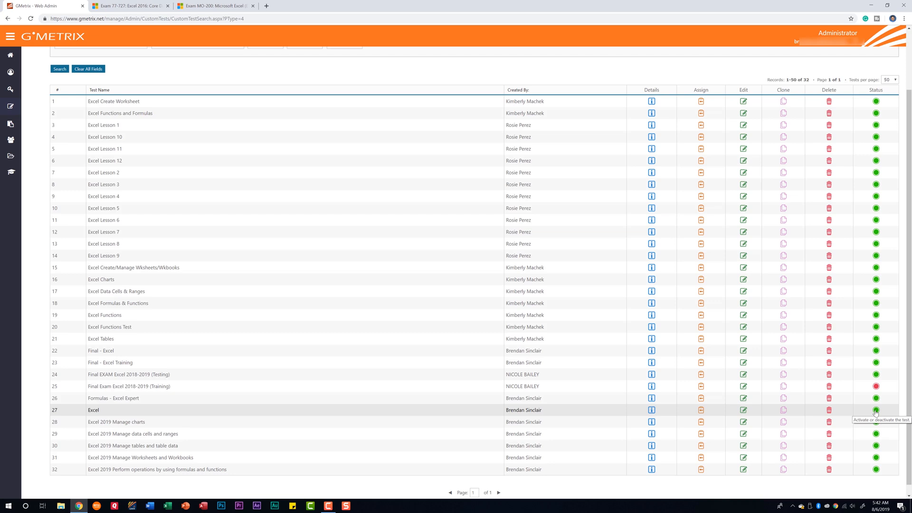
left_click(744, 410)
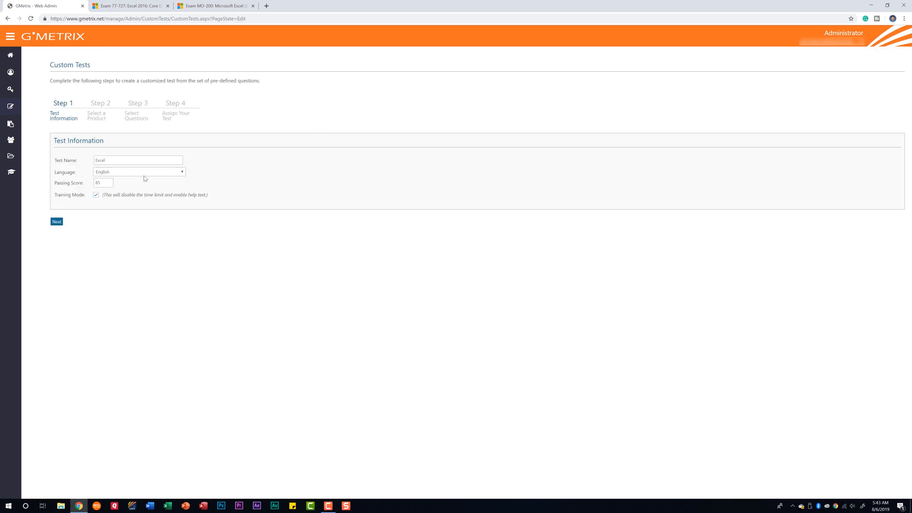
left_click(57, 222)
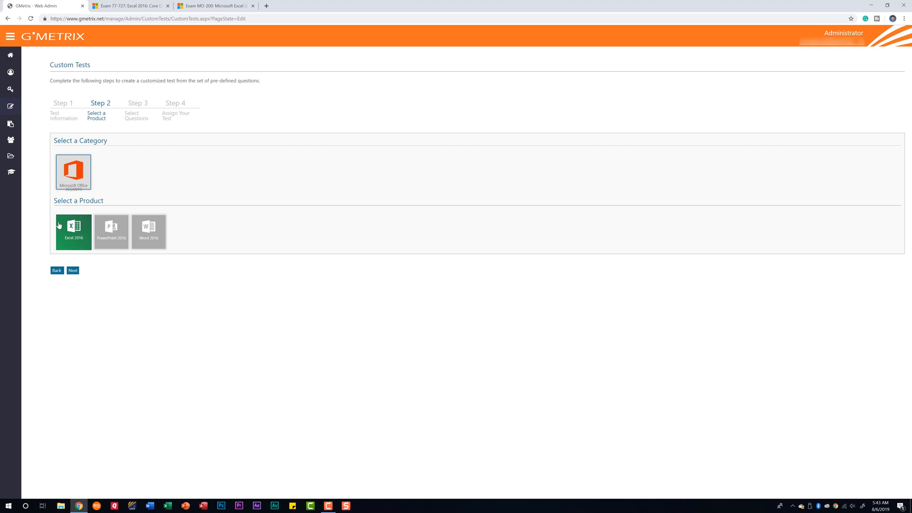
left_click(72, 270)
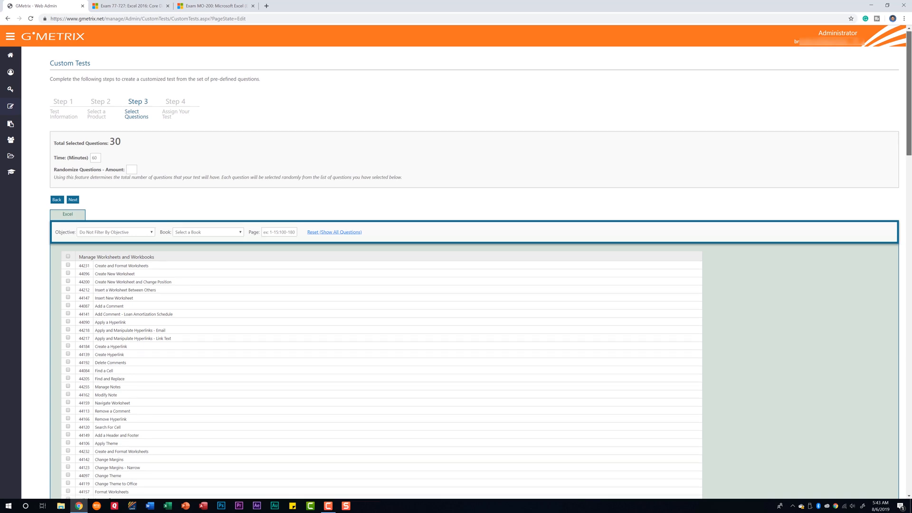
Remove question 44244, Apply Named Ranges In Formulas, from the test's Perform Operations by using Formulas and Functions selection
scroll(456, 270, "down", 20)
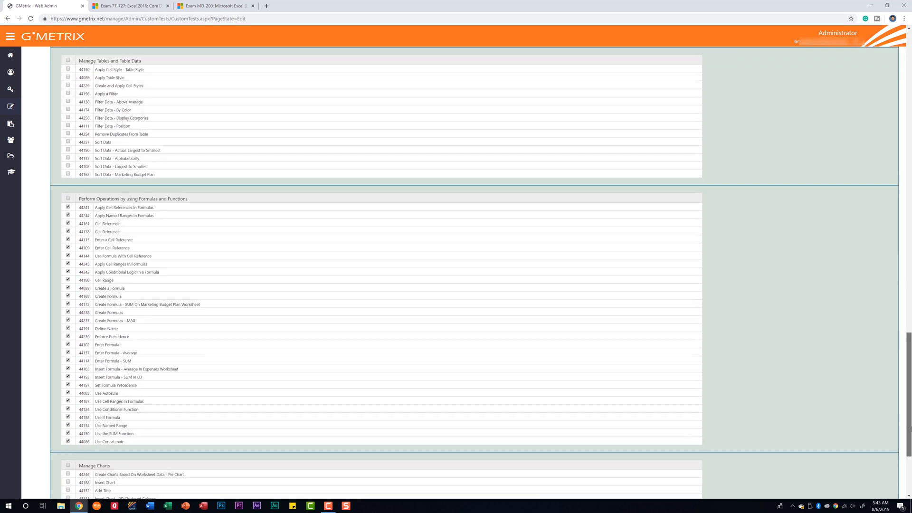
scroll(73, 167, "down", 1)
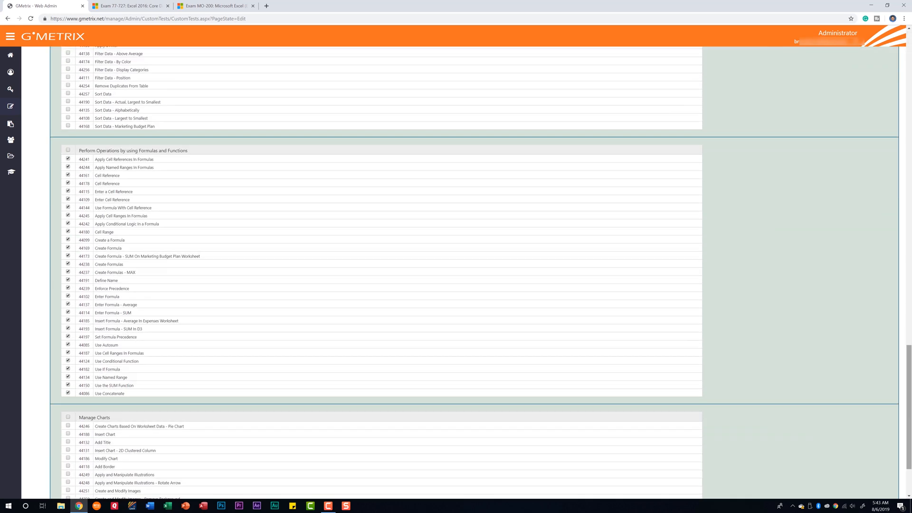
left_click(68, 167)
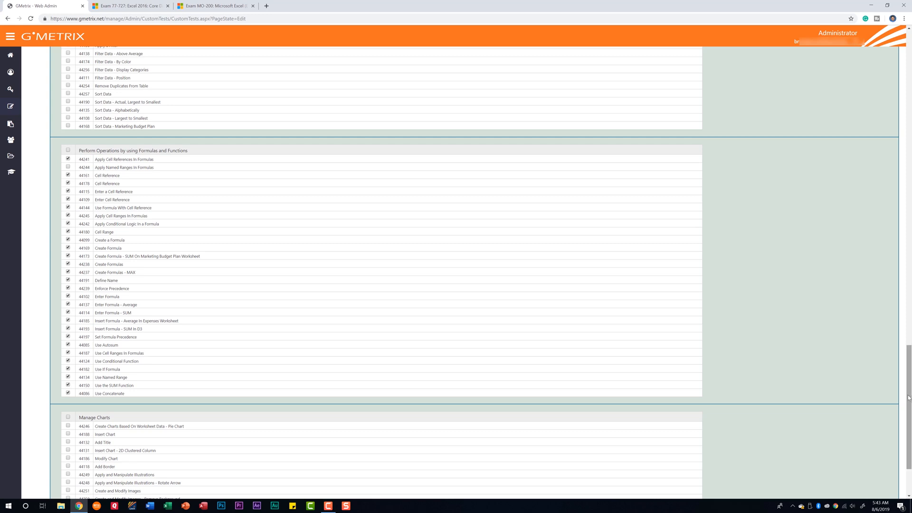
Save the edited question selection by advancing to the Assign Your Test stage, and return home without reassigning the test
left_click_drag(910, 398, 910, 33)
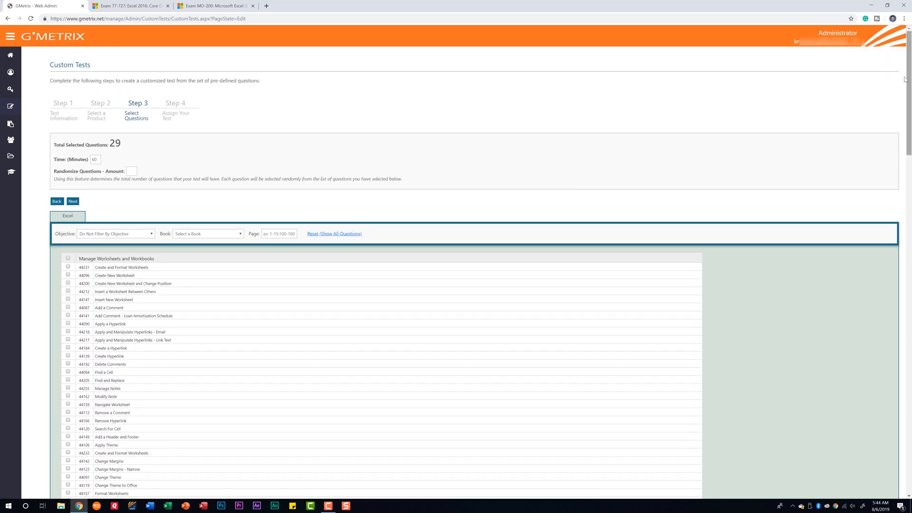
left_click(73, 202)
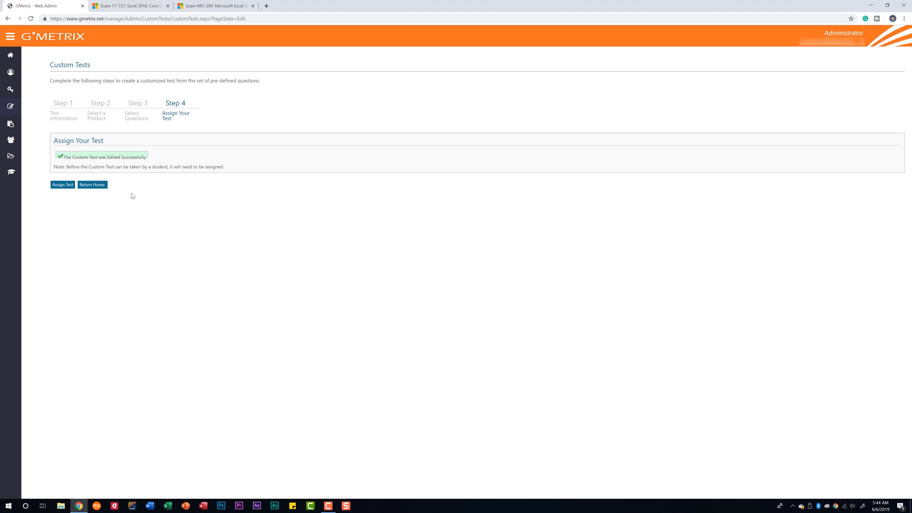
left_click(92, 185)
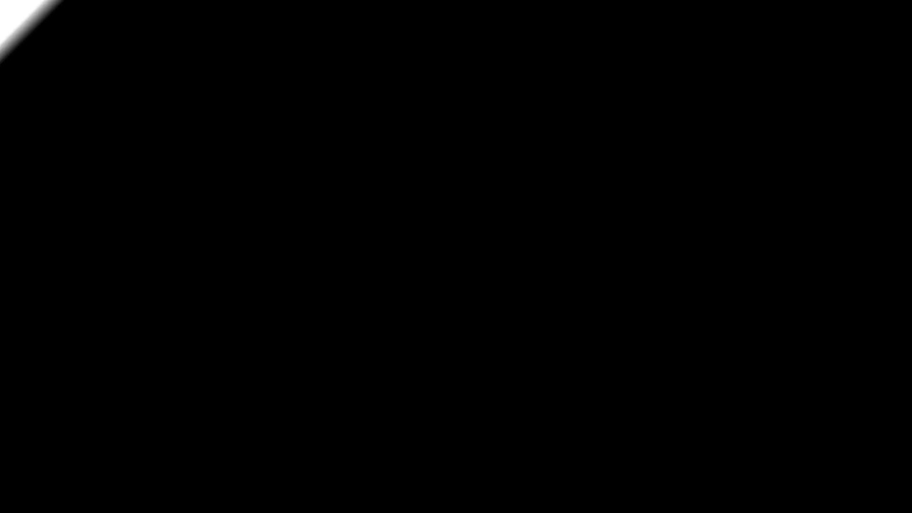